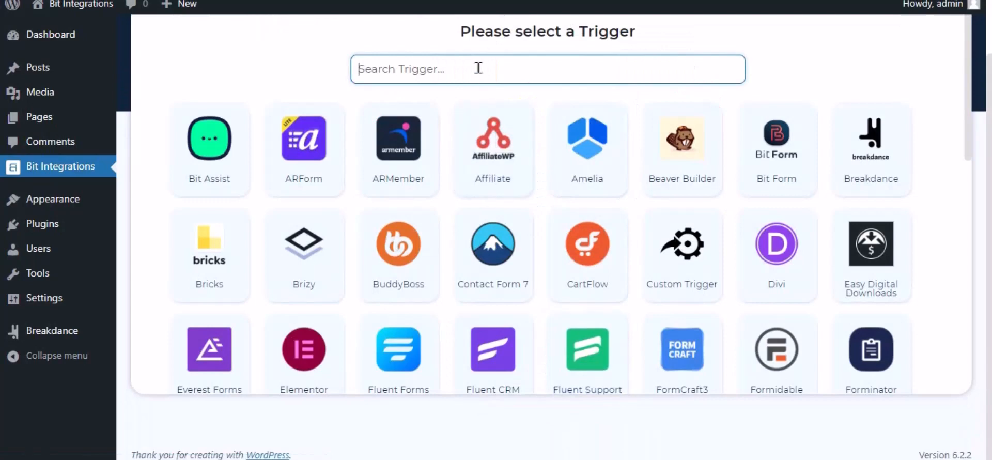
- Find Breakdance among the available triggers and select it for the new integration
type("break")
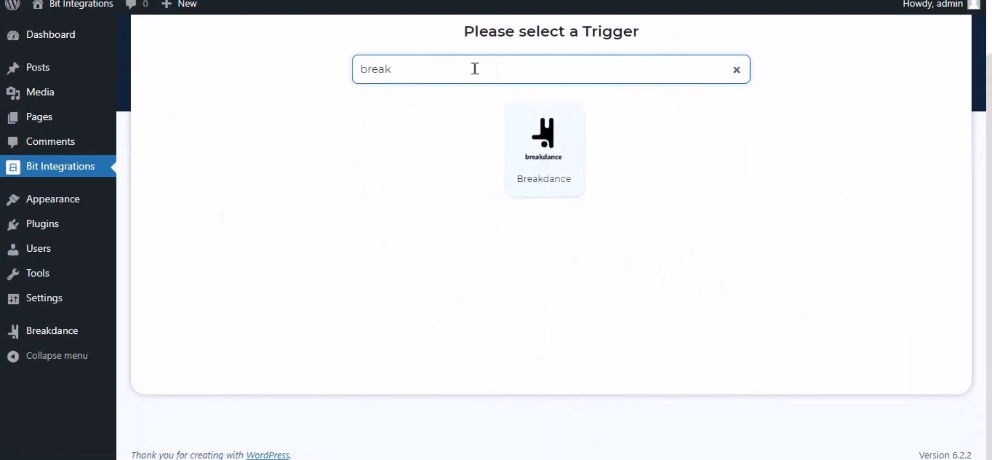
left_click(550, 161)
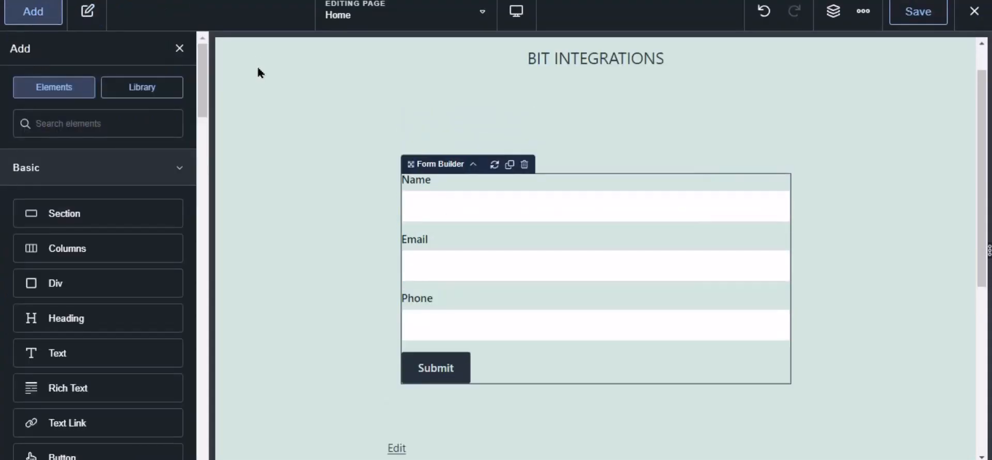
- In the Breakdance editor, add Bit Integrations Pro as the contact form's action after submission and save the Home page
left_click(494, 214)
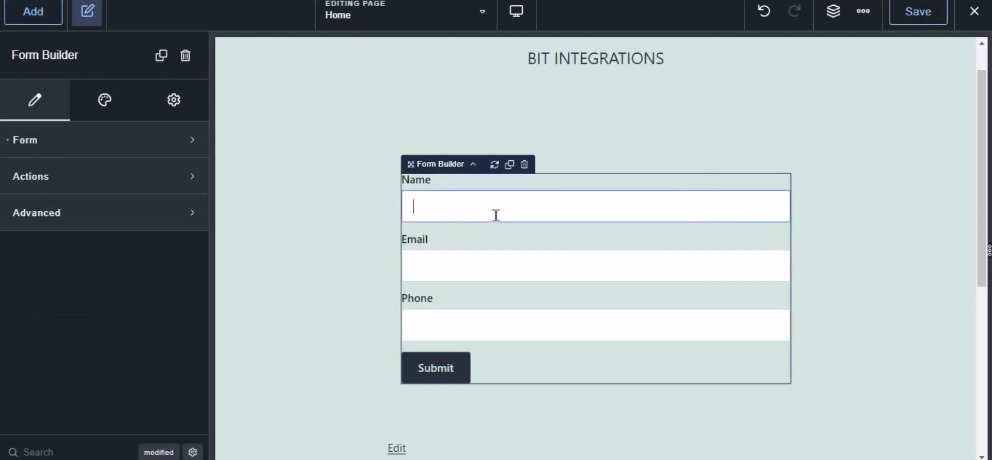
left_click(24, 176)
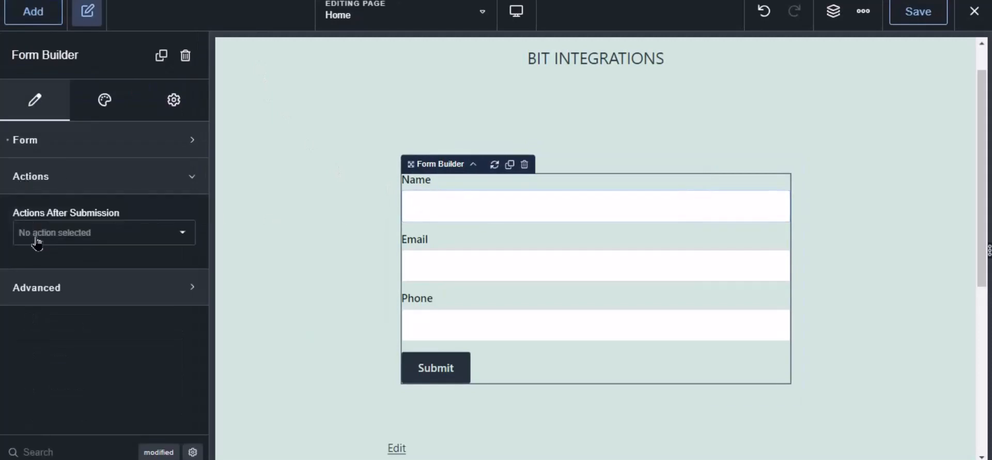
left_click(56, 239)
scroll(82, 361, "down", 5)
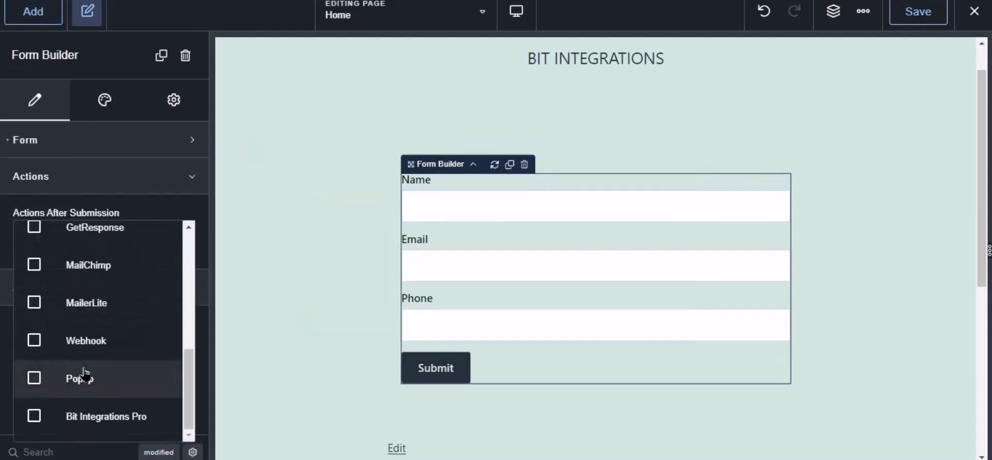
left_click(95, 416)
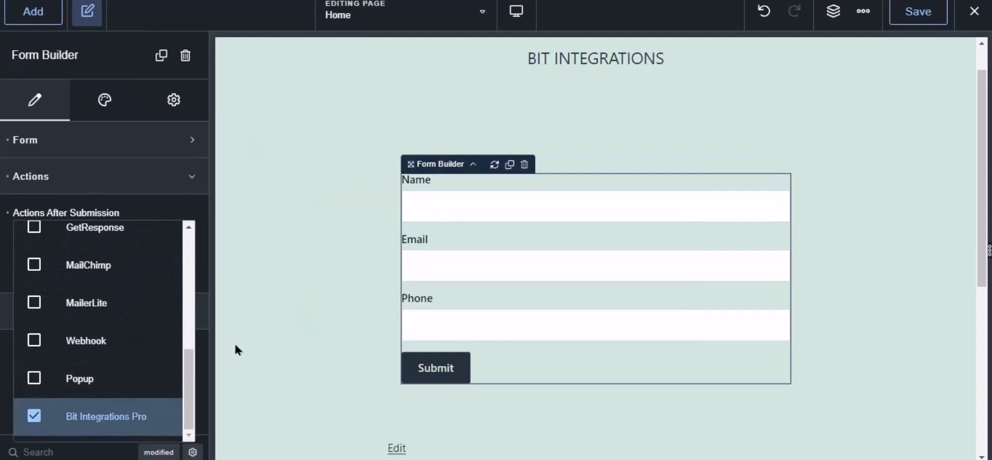
left_click(918, 13)
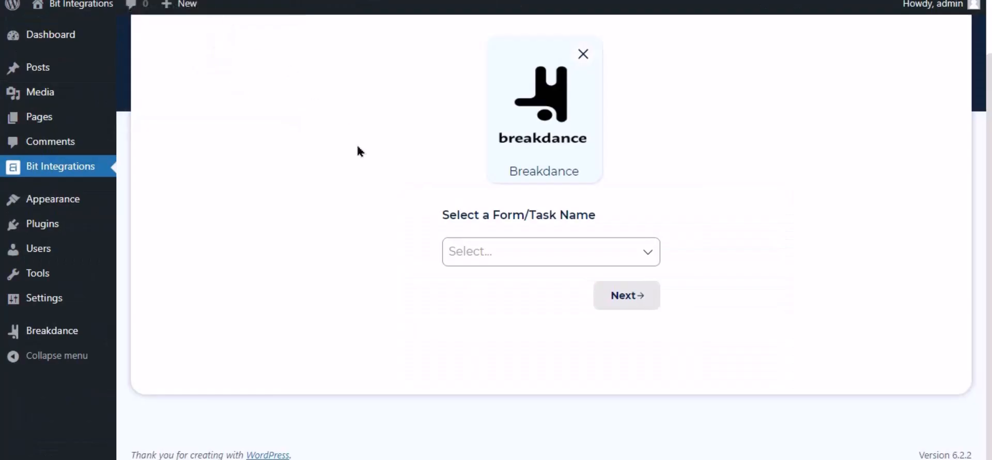
- Back in Bit Integrations, choose Contact Form as the Breakdance trigger form and continue to the action selection
left_click(495, 240)
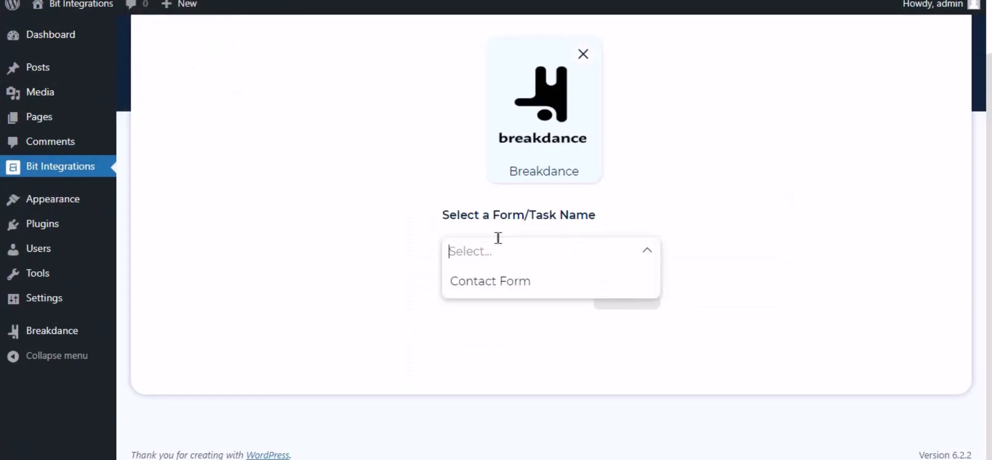
left_click(492, 281)
left_click(558, 309)
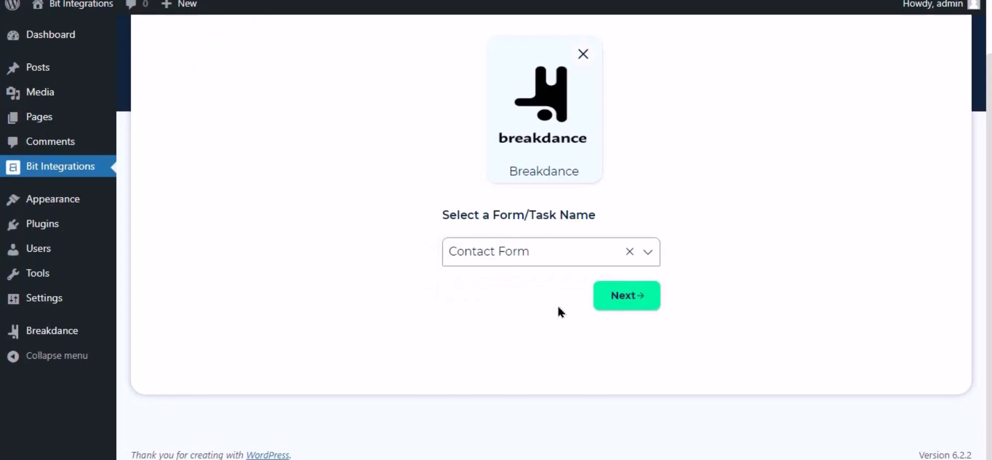
left_click(627, 296)
- Search the actions for Zoho CRM and select it as the integration's action
left_click(516, 64)
type("zoho ")
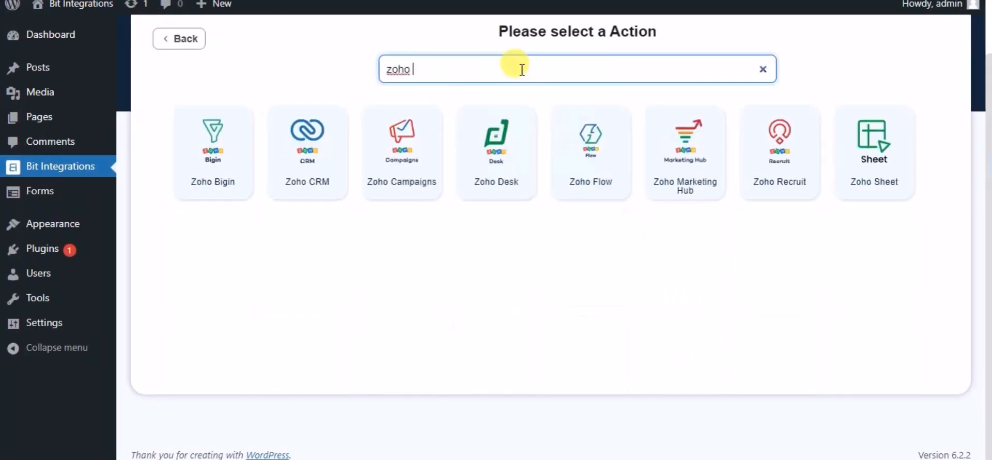
type("cr")
left_click(538, 150)
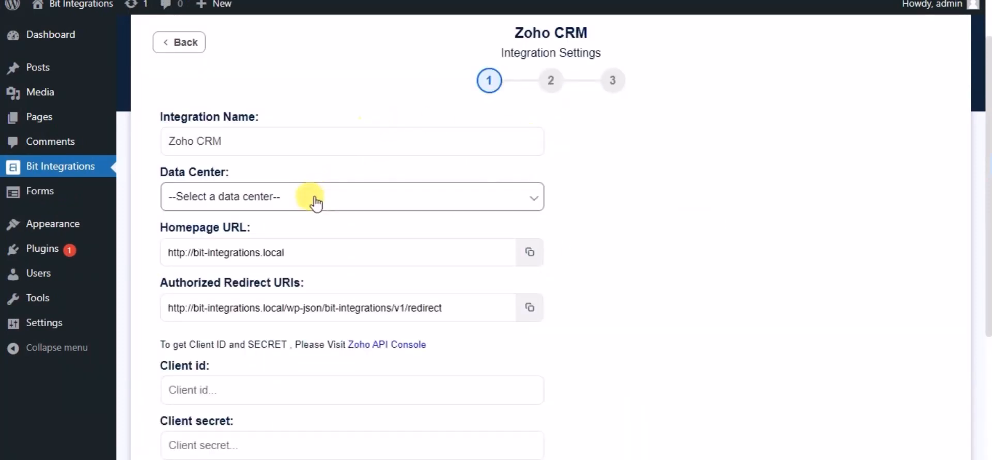
- Set the Zoho CRM integration's data center to zoho.com
left_click(316, 199)
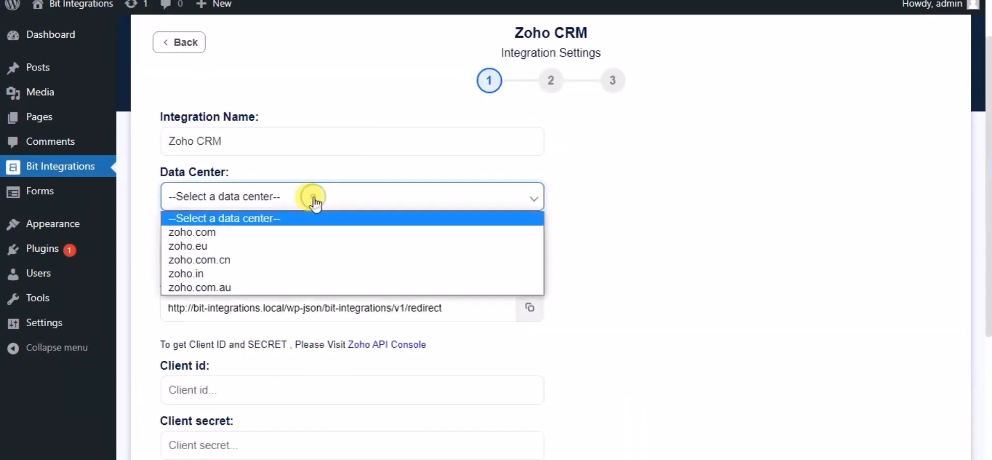
left_click(229, 236)
scroll(228, 230, "down", 2)
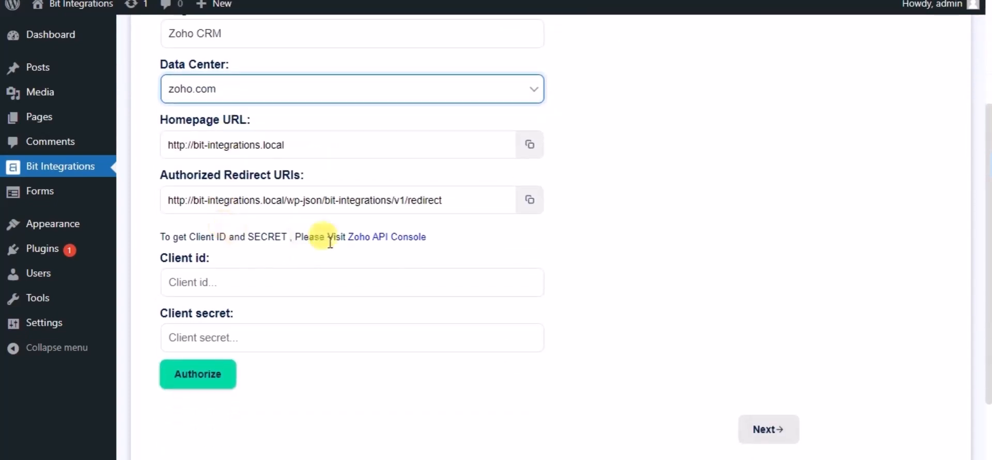
- Open the Zoho API Console and start a new Server-based Applications client named Bit Integrations
left_click(381, 249)
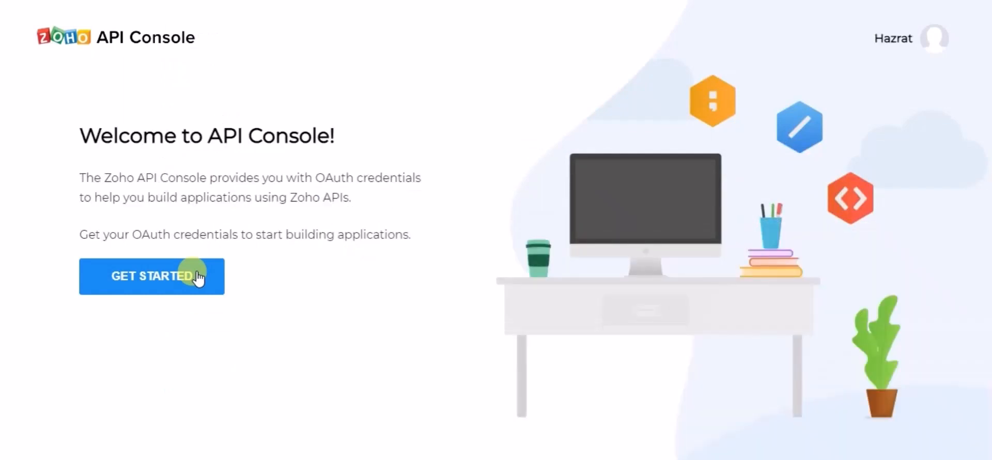
left_click(198, 277)
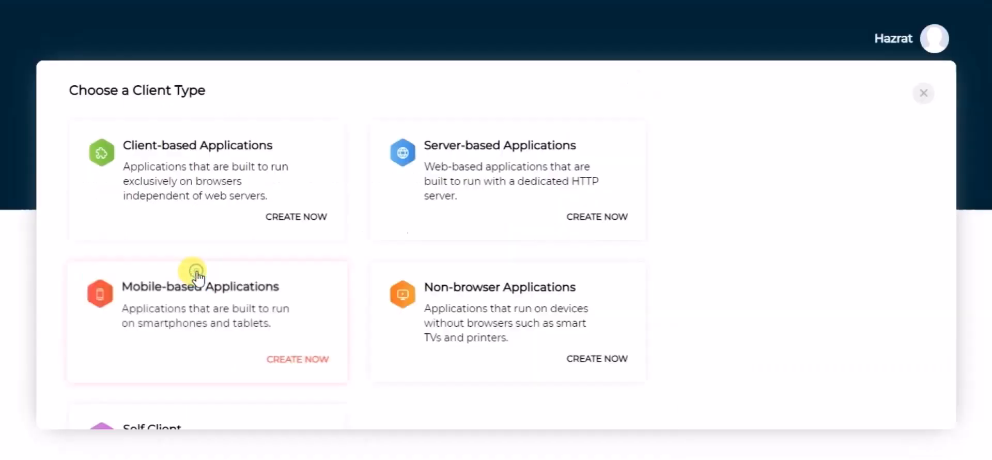
left_click(457, 175)
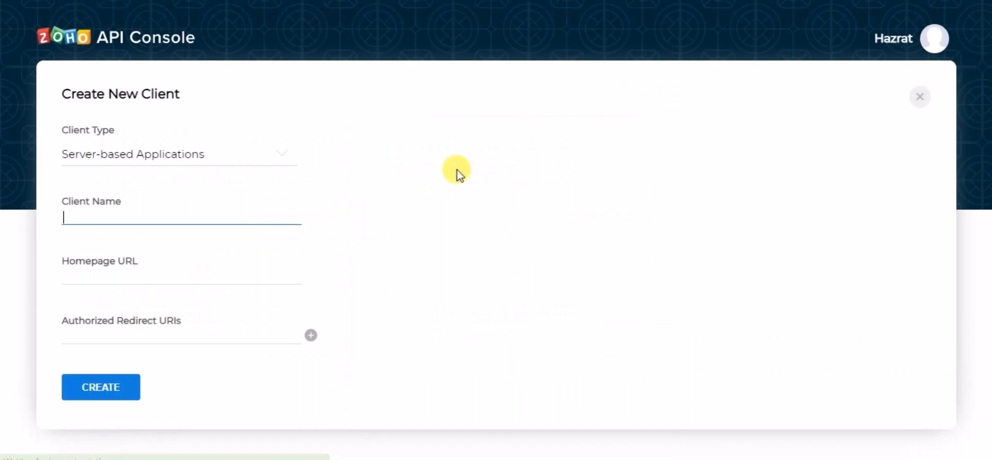
left_click(147, 220)
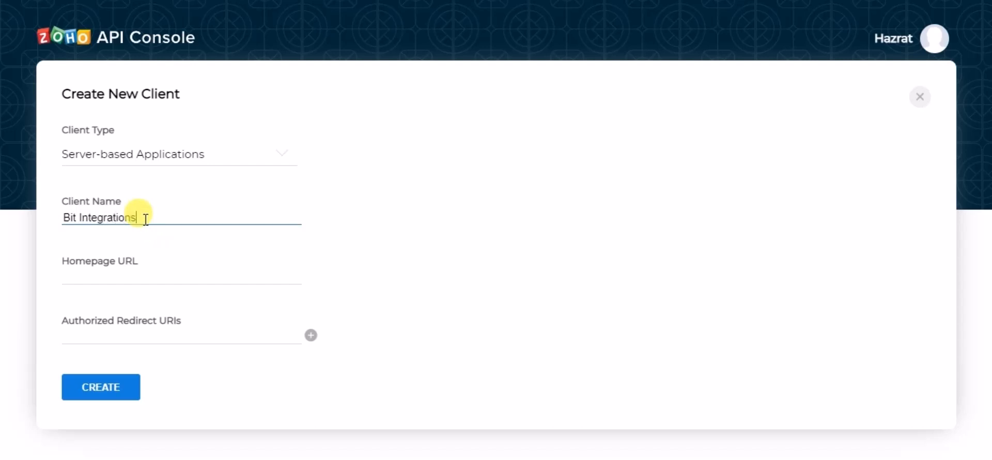
left_click(128, 264)
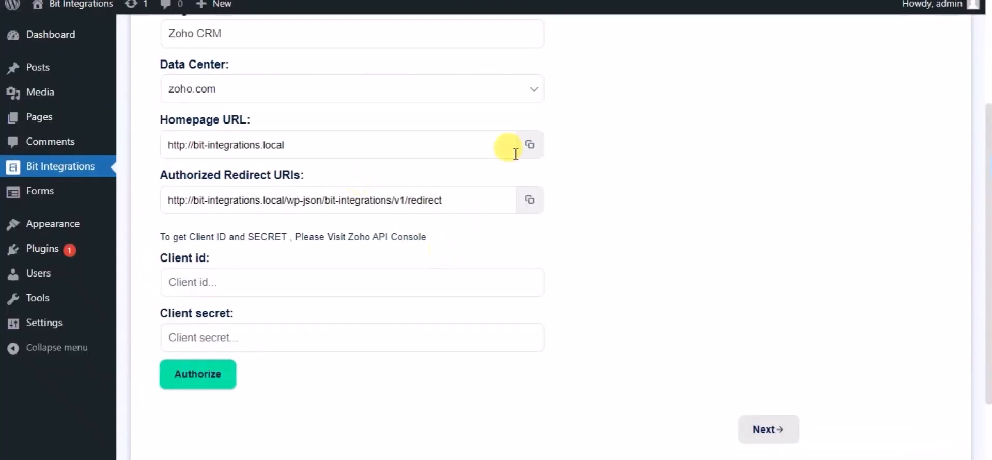
left_click(532, 147)
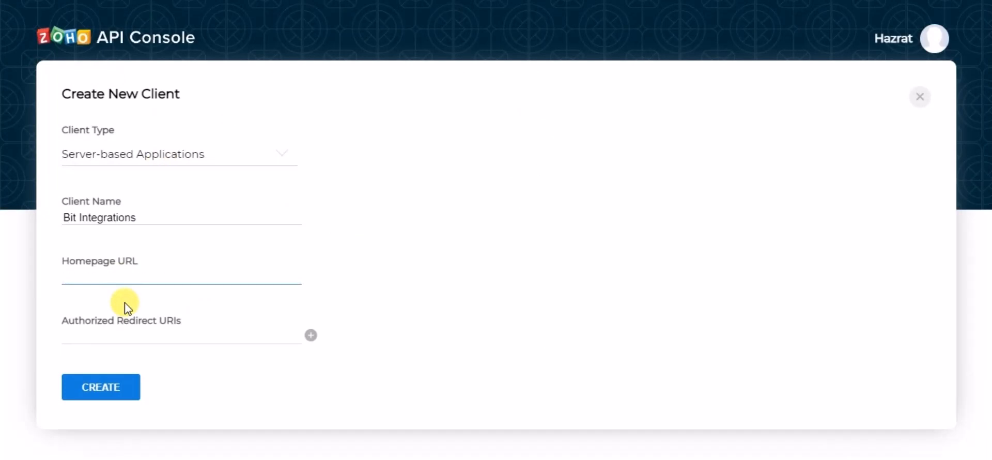
key("ctrl+v")
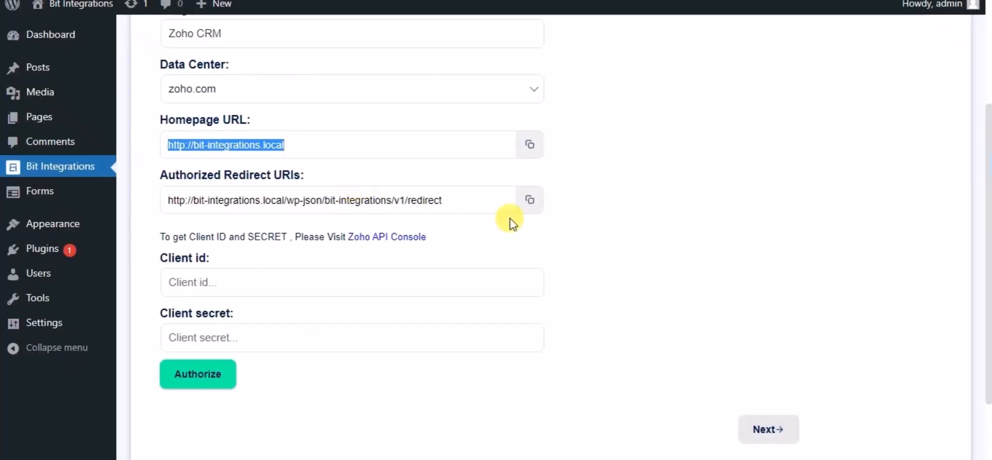
left_click(530, 199)
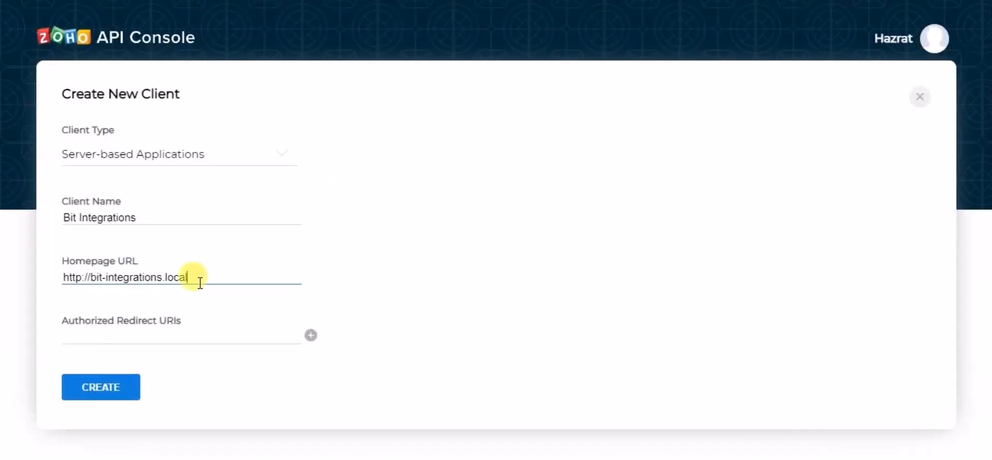
left_click(186, 327)
left_click(179, 332)
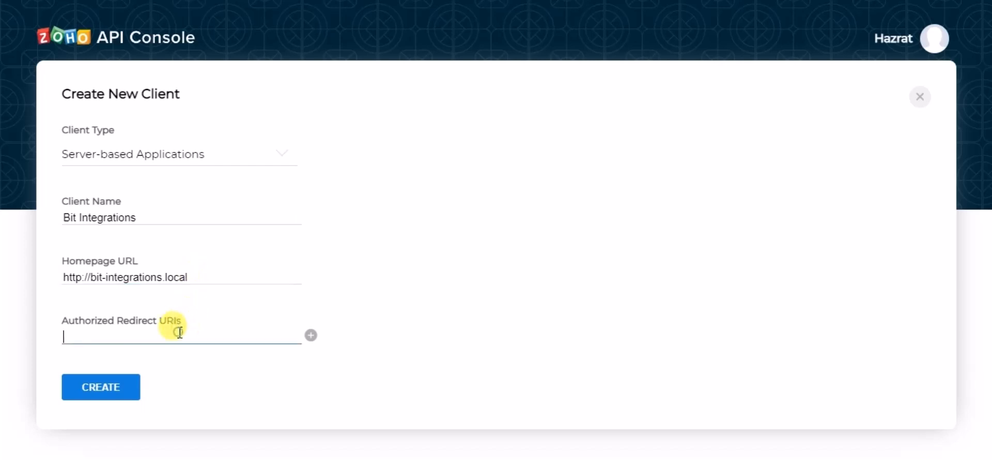
key("ctrl+v")
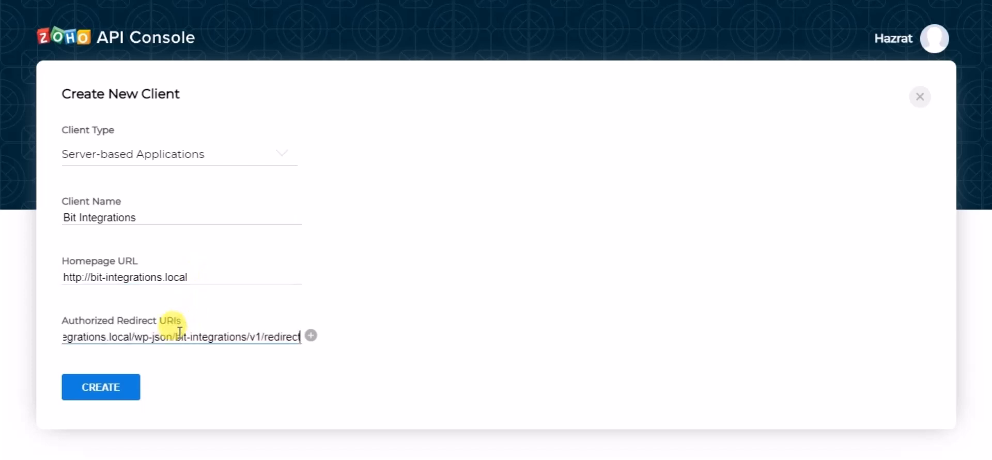
left_click(132, 391)
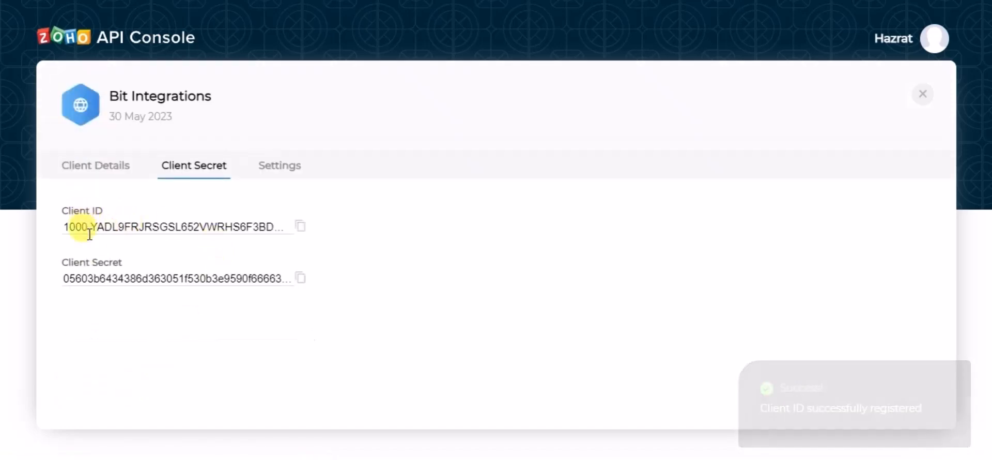
- Copy the client ID and client secret from the Zoho API Console into the matching fields of the integration settings
left_click(299, 227)
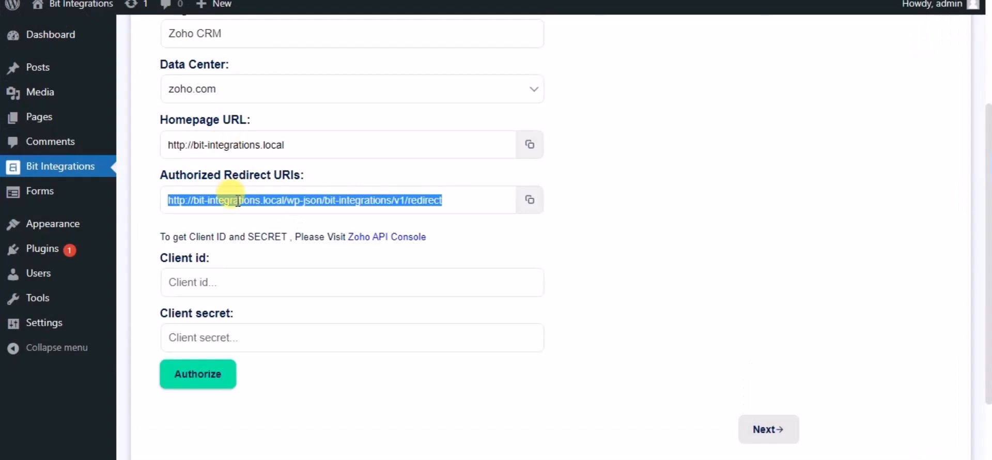
left_click(236, 282)
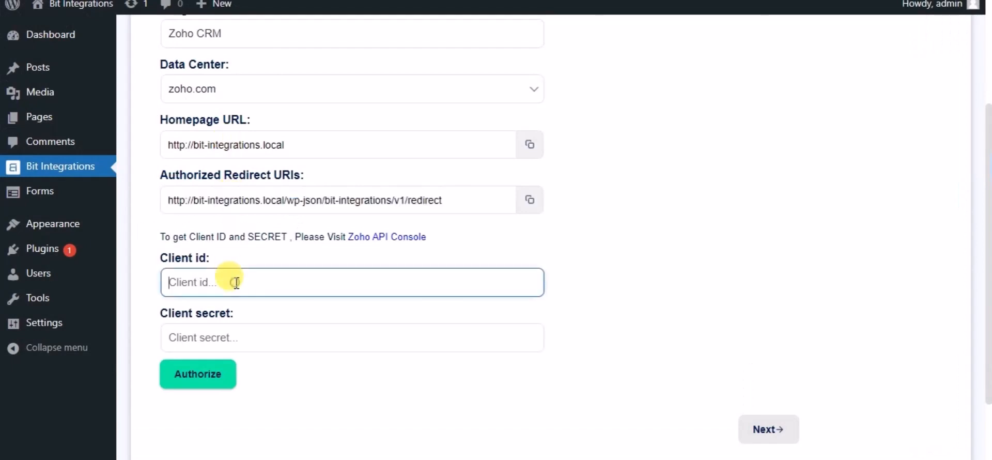
key("ctrl+v")
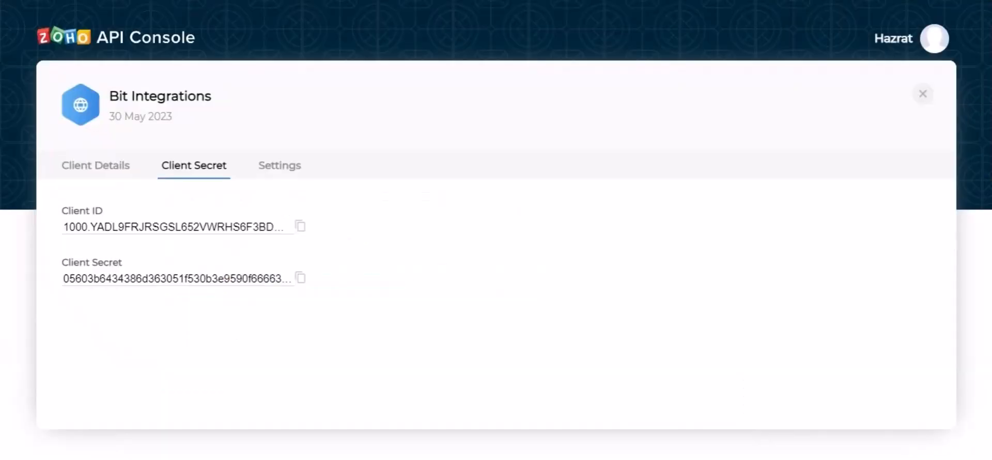
left_click(299, 277)
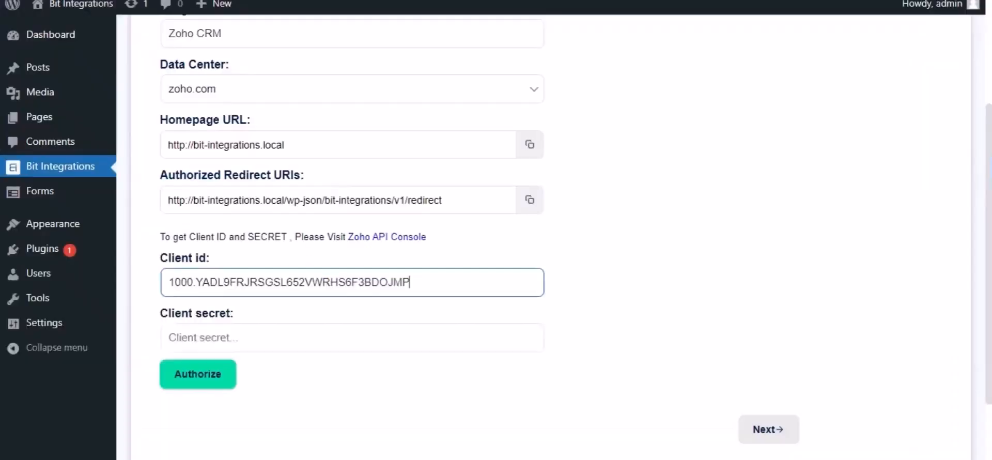
left_click(292, 339)
key("ctrl+v")
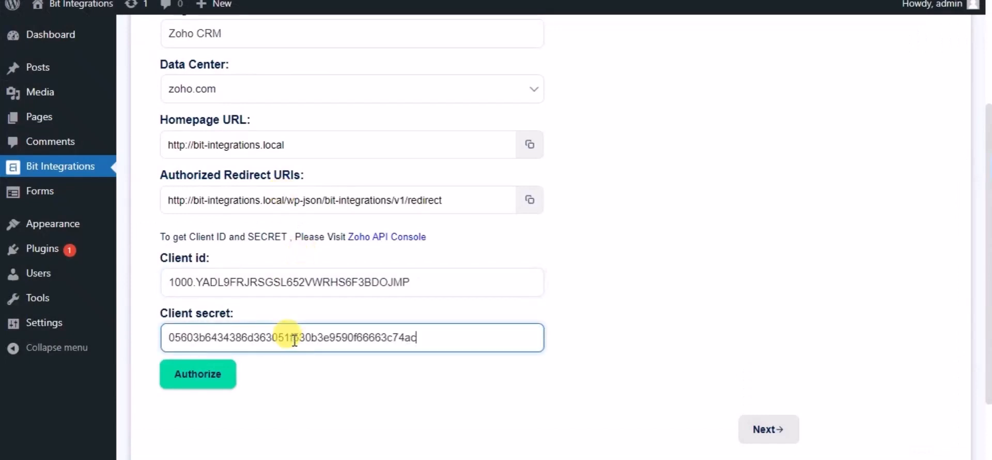
- Authorize the Zoho CRM connection, accept the access request, and continue to the second integration step
left_click(212, 388)
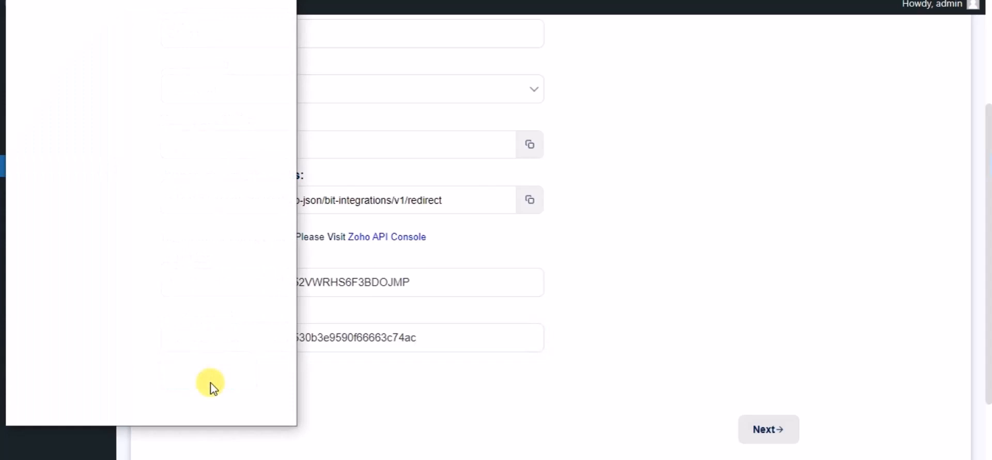
left_click(177, 360)
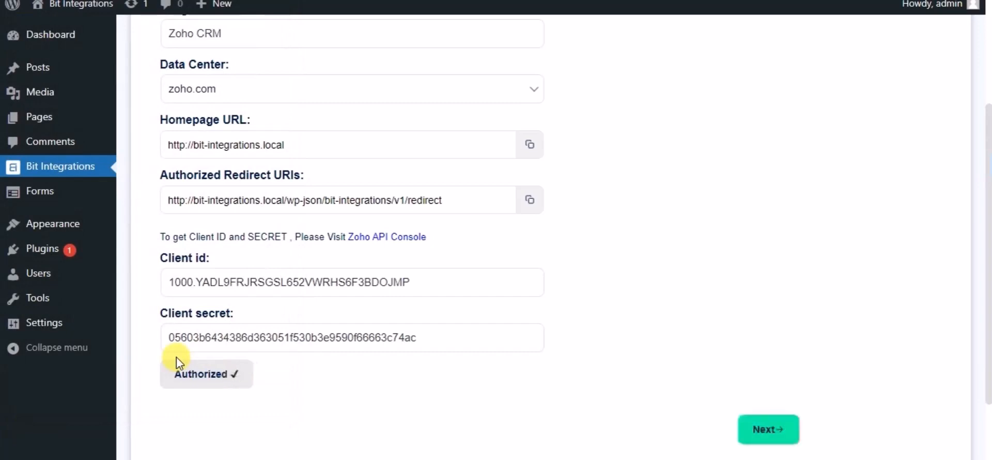
scroll(553, 339, "down", 2)
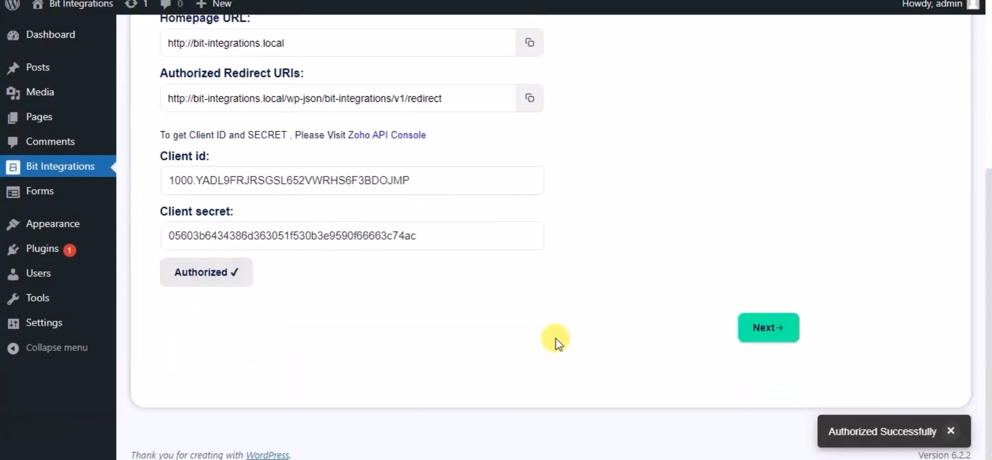
left_click(777, 331)
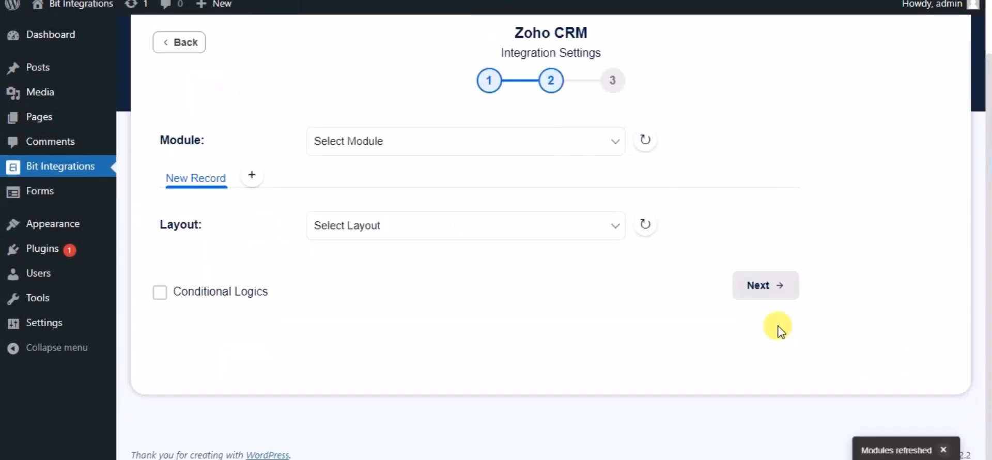
- Choose the Leads module with the Standard layout and map the form's Name field to Zoho's Last Name
left_click(488, 154)
left_click(401, 181)
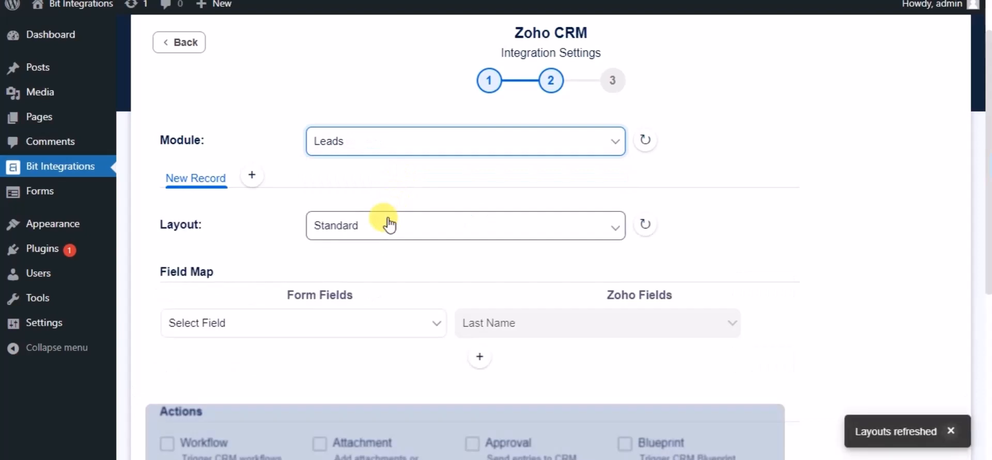
scroll(388, 224, "down", 2)
left_click(353, 235)
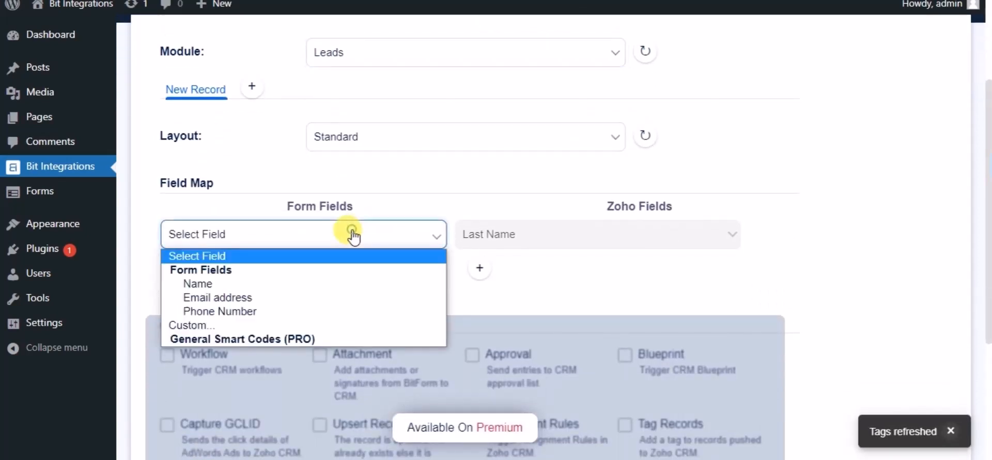
left_click(232, 284)
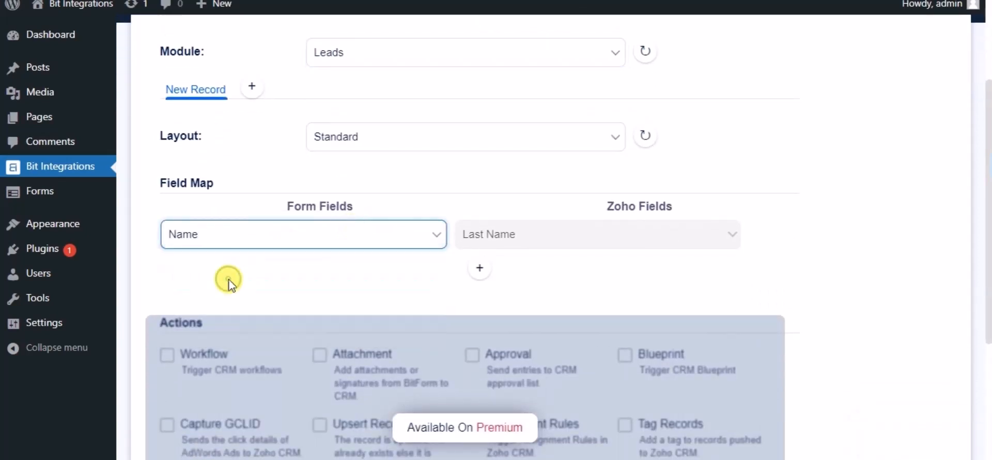
- Add a field mapping from the form's Email address to Zoho's Email field
left_click(476, 274)
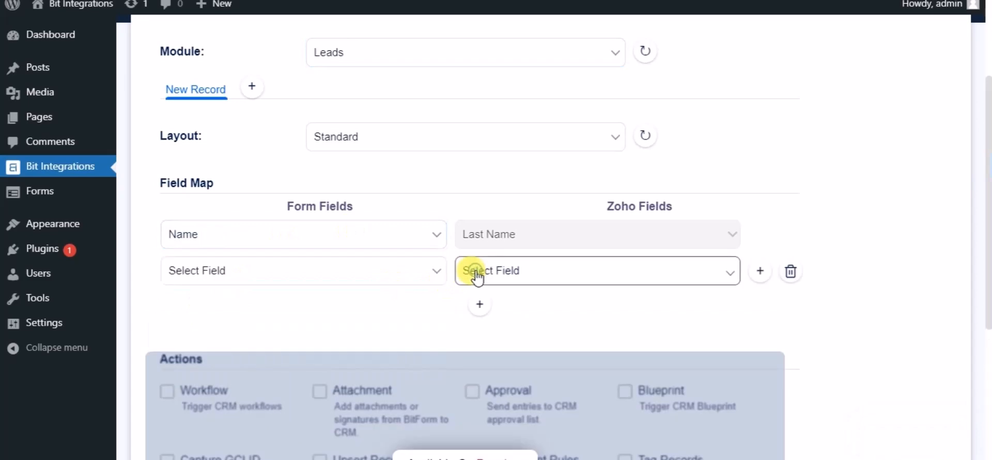
left_click(239, 279)
left_click(222, 335)
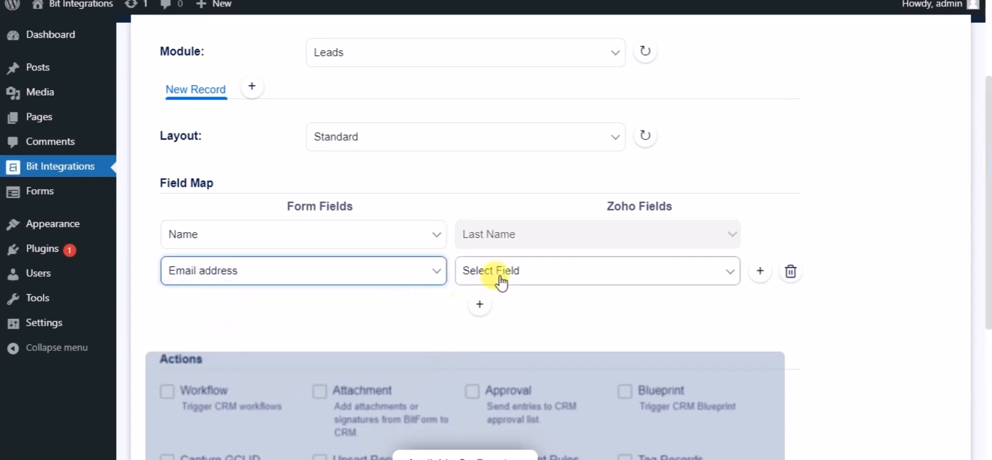
left_click(500, 279)
left_click(489, 308)
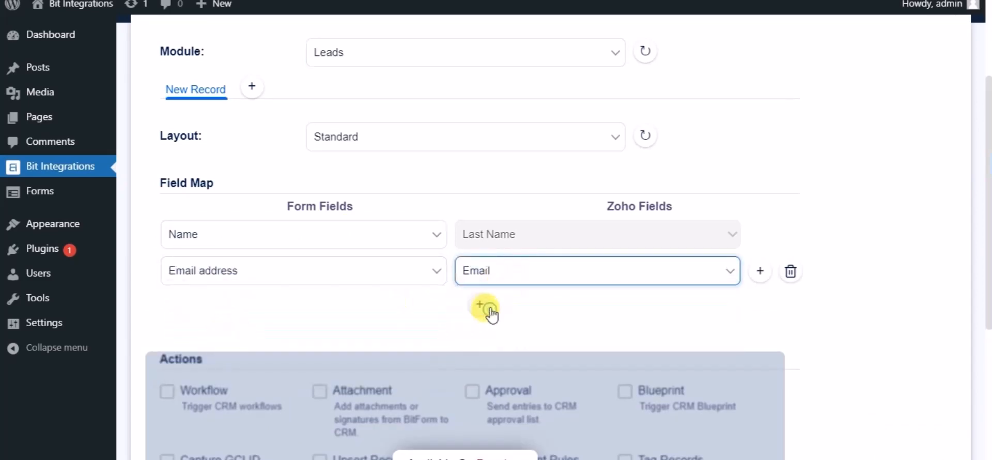
- Add a field mapping from the form's Phone Number to Zoho's Phone field
left_click(488, 309)
left_click(313, 308)
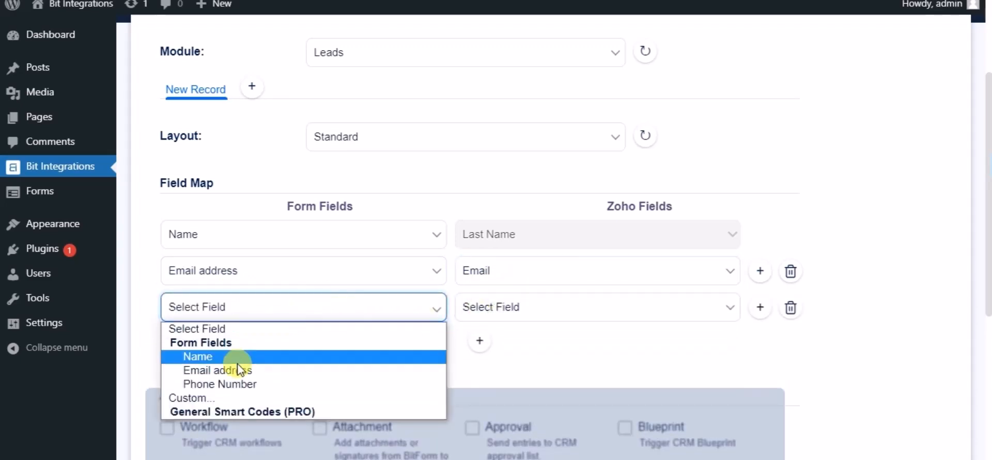
left_click(230, 384)
left_click(468, 313)
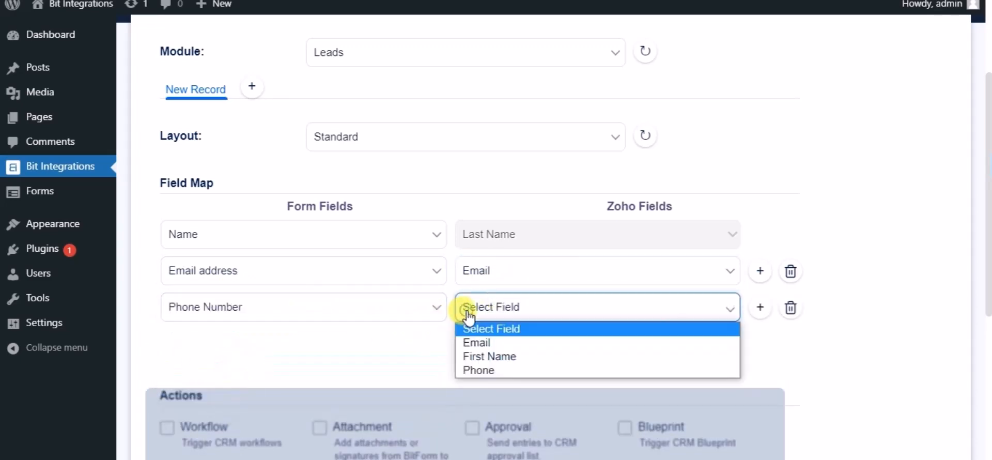
left_click(473, 370)
- Continue to the third integration step without conditional logic, then finish and save the Zoho CRM integration
scroll(426, 355, "down", 3)
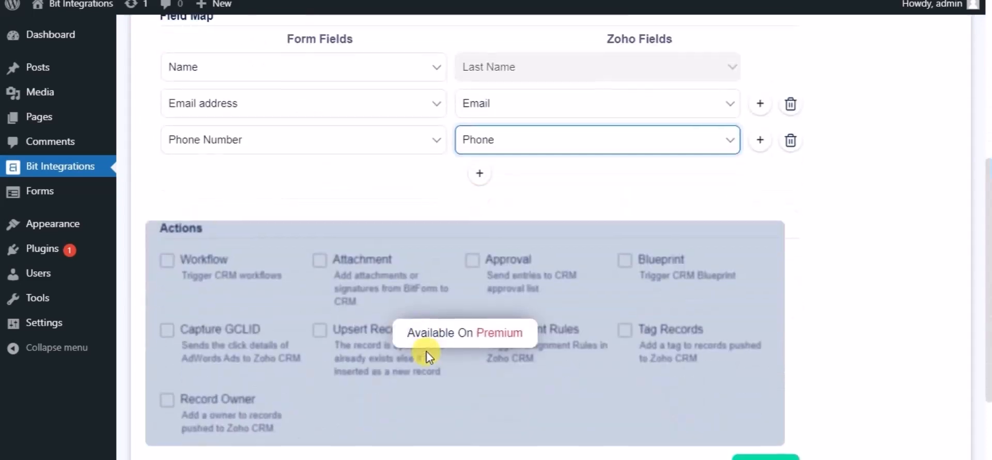
scroll(263, 303, "down", 3)
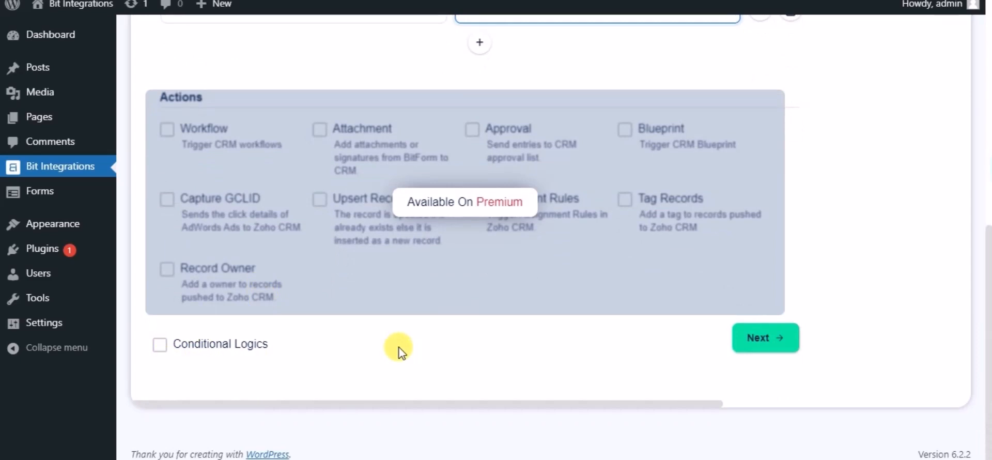
left_click(759, 345)
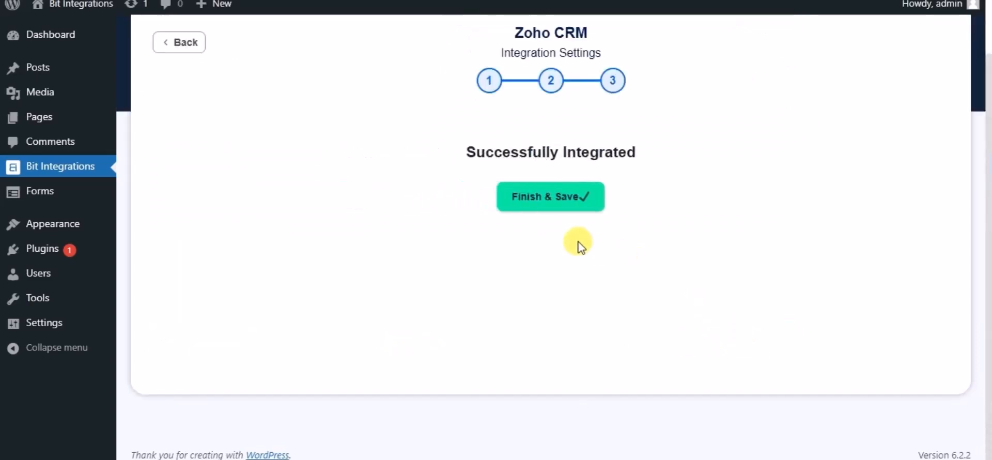
left_click(532, 198)
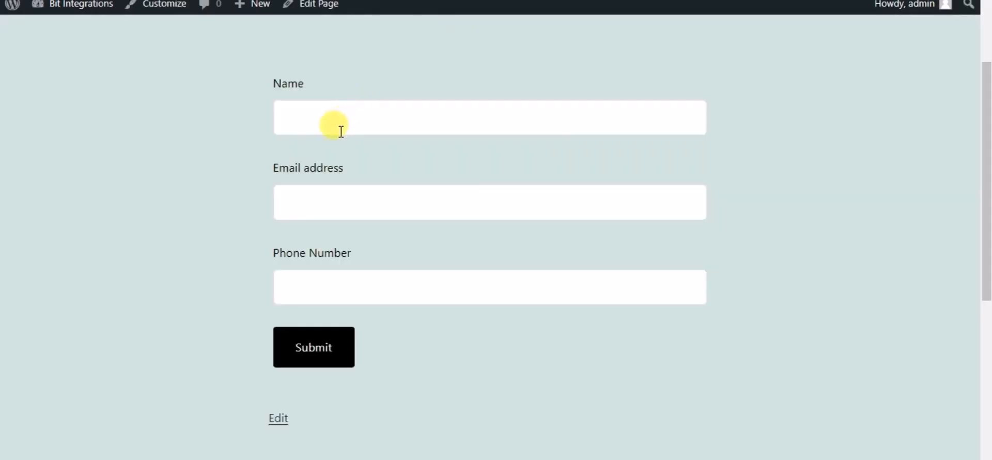
- Fill in the contact form with the name Bit Integrations, an email address and a phone number, and submit it
left_click(341, 131)
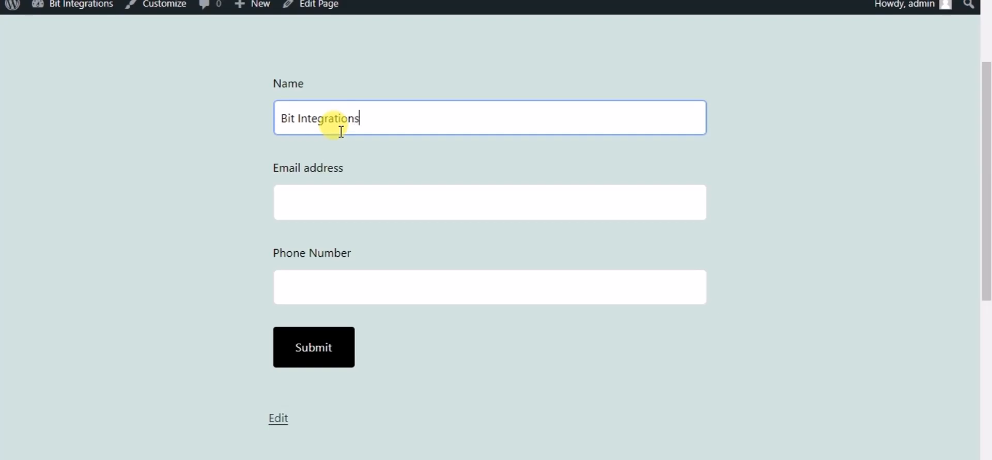
left_click(349, 210)
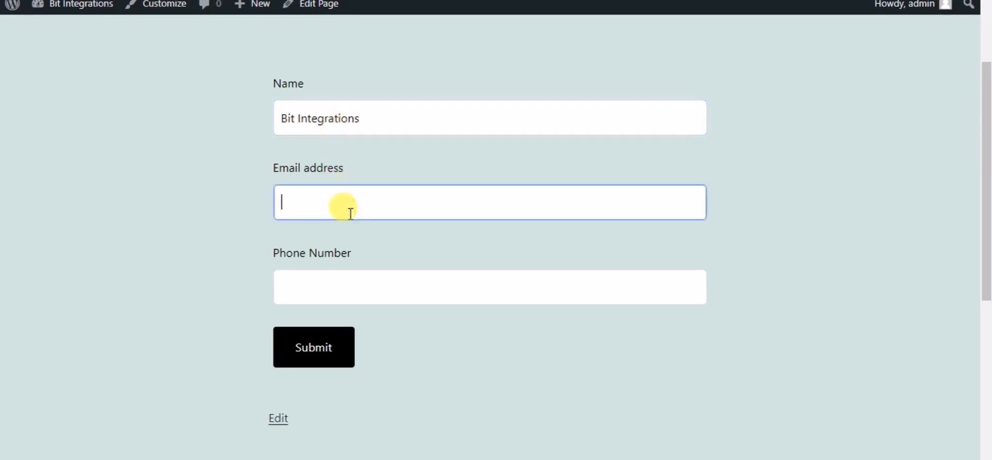
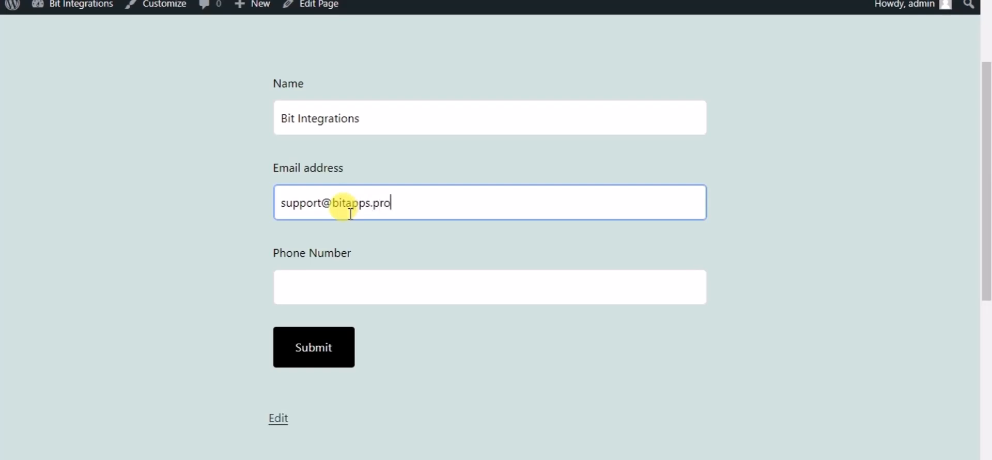
left_click(350, 286)
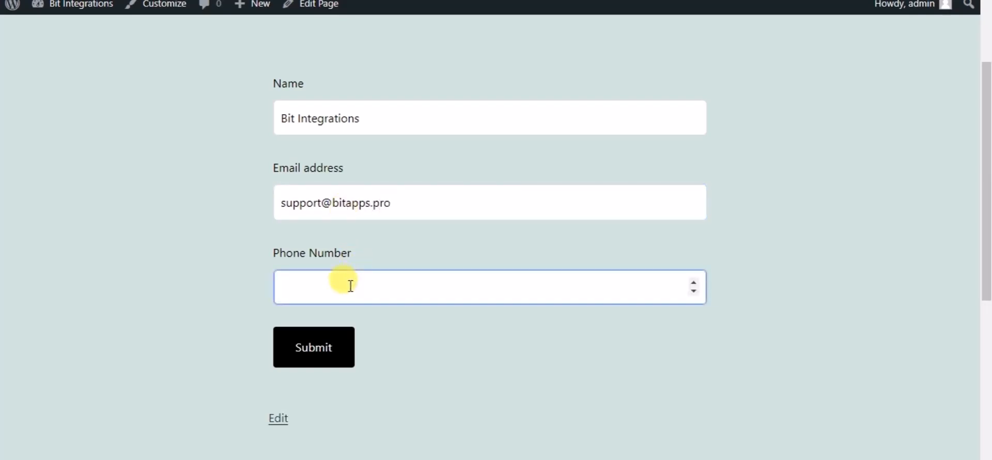
type("444555666")
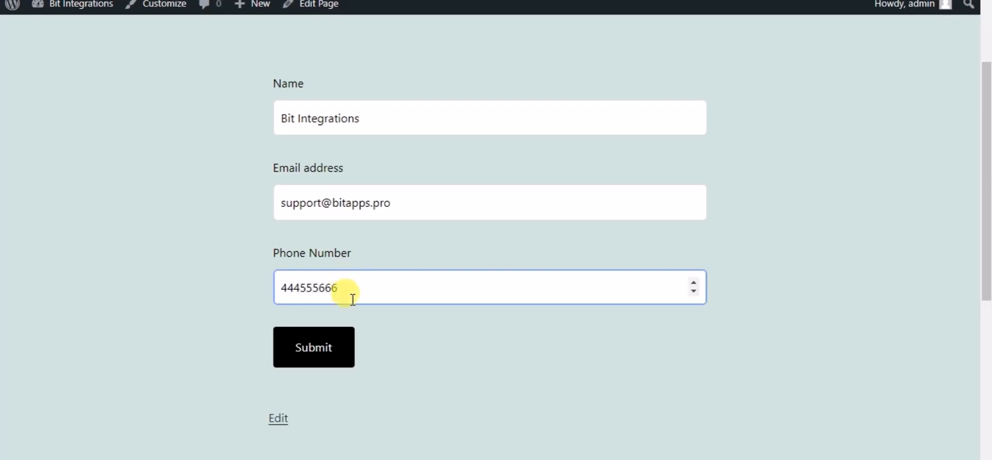
left_click(337, 345)
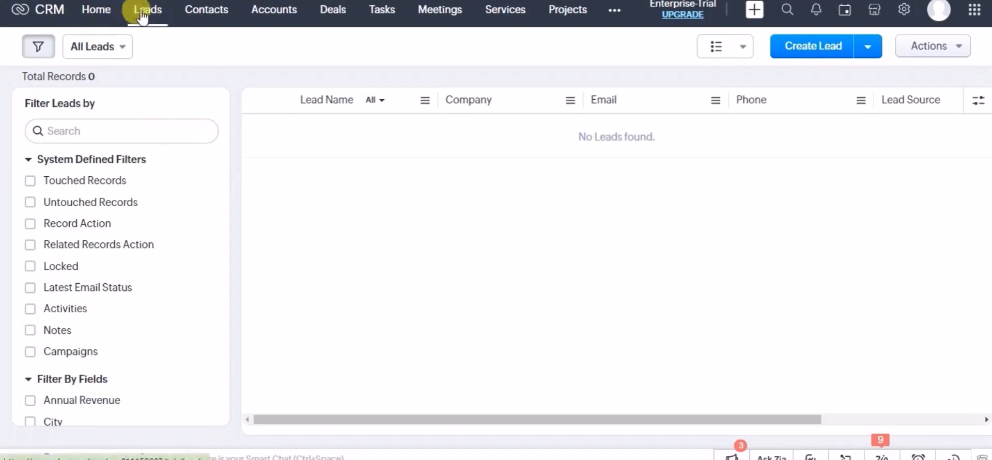
- Switch to Zoho CRM and reload the Leads list to check for the submitted contact form entry
left_click(142, 12)
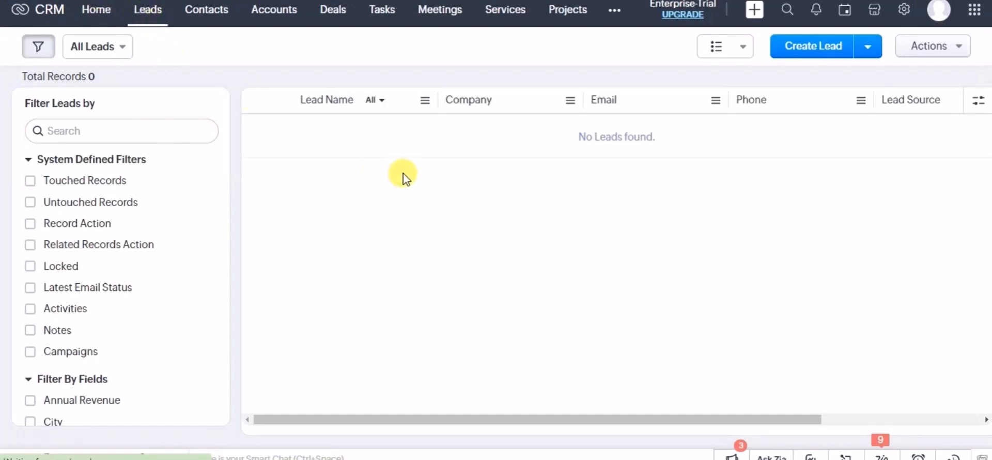